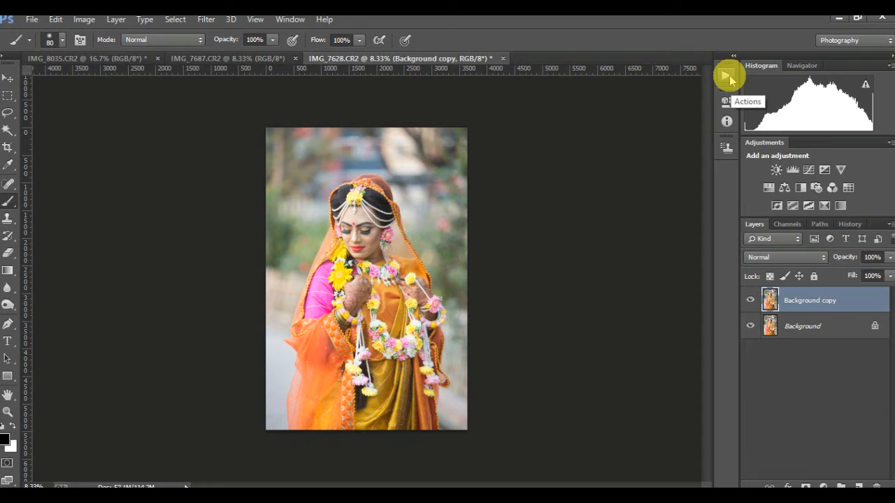
# Step: Switch the workspace to Photography
pyautogui.click(832, 40)
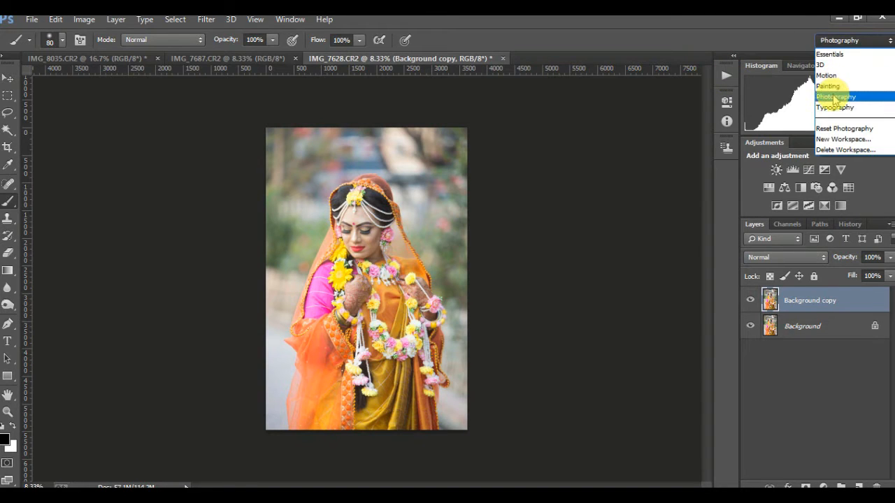
pyautogui.click(833, 97)
pyautogui.click(290, 21)
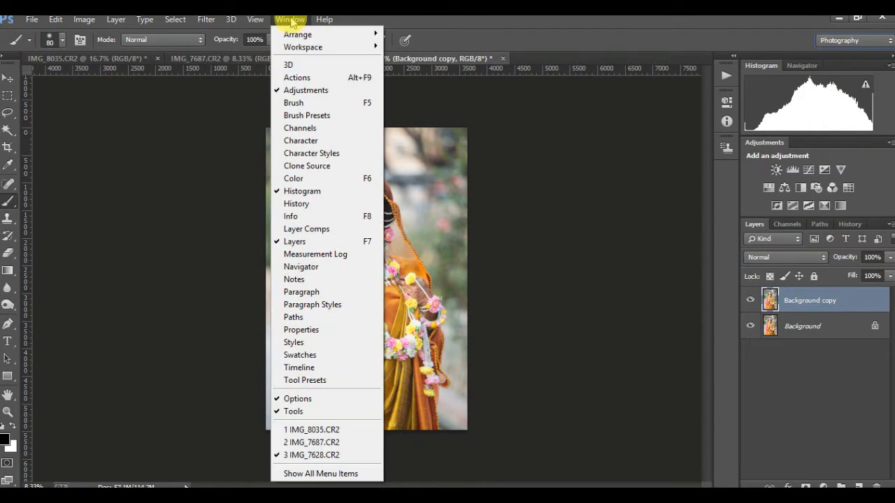
pyautogui.moveTo(356, 46)
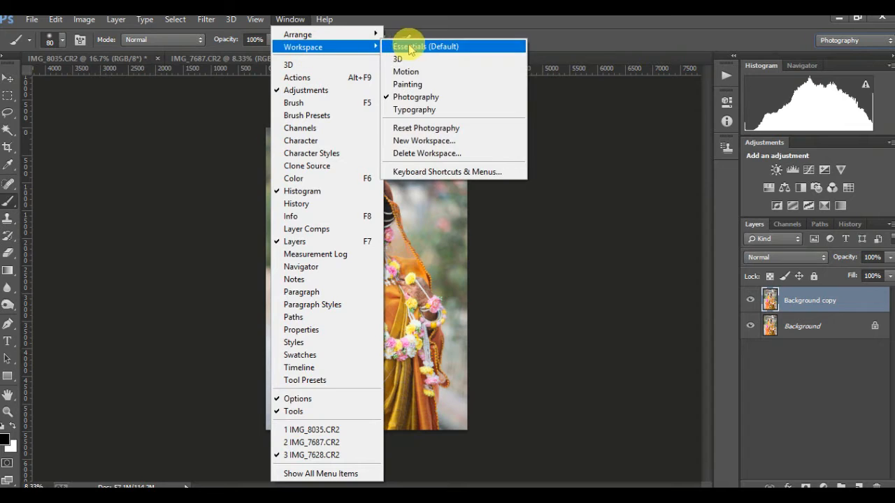
pyautogui.click(426, 98)
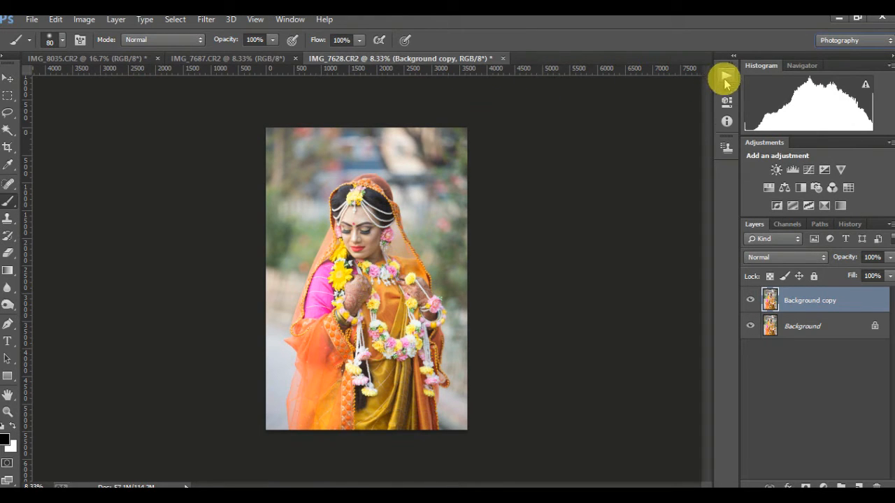
# Step: Open the Actions panel and create a new action set named Choity
pyautogui.click(724, 80)
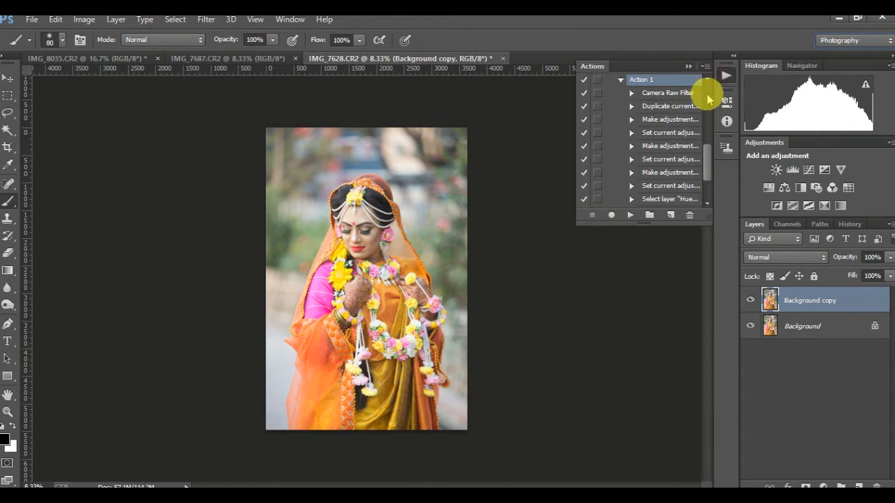
pyautogui.moveTo(710, 153); pyautogui.dragTo(707, 191)
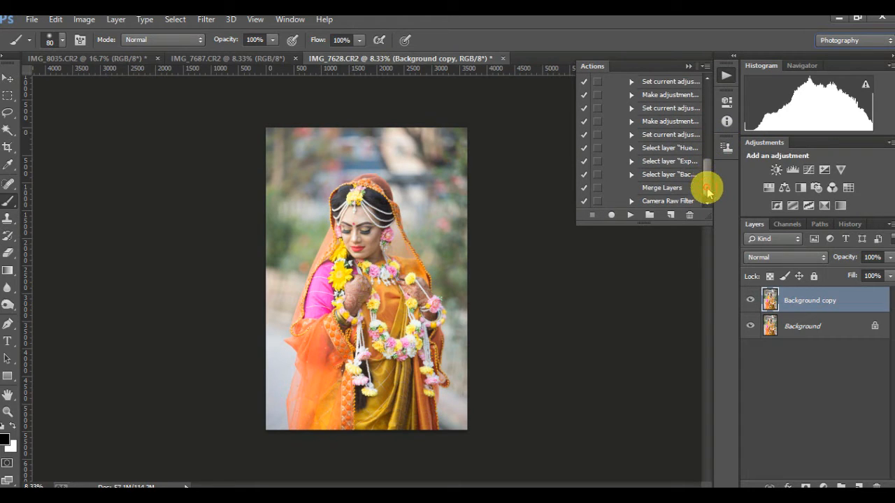
pyautogui.click(649, 218)
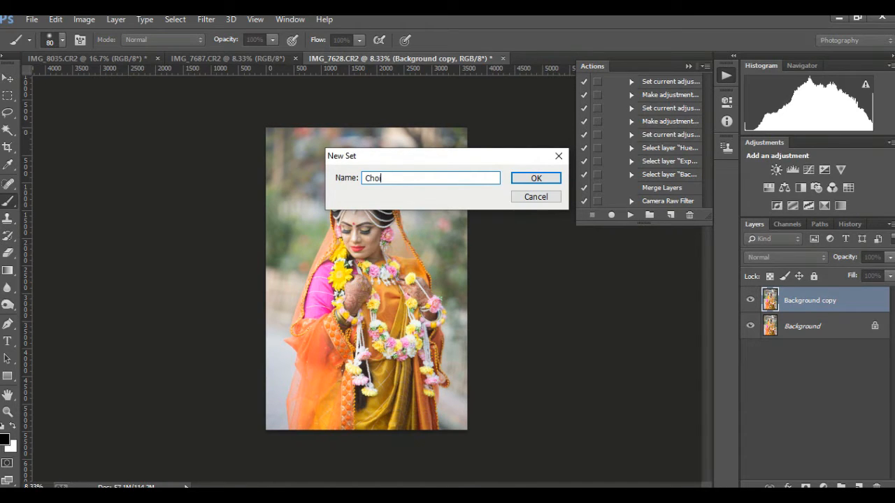
pyautogui.write('Choity')
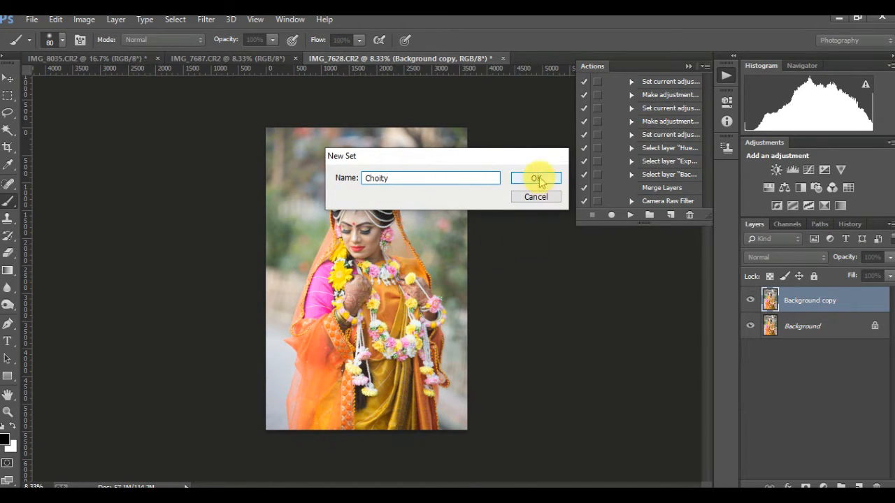
pyautogui.click(536, 179)
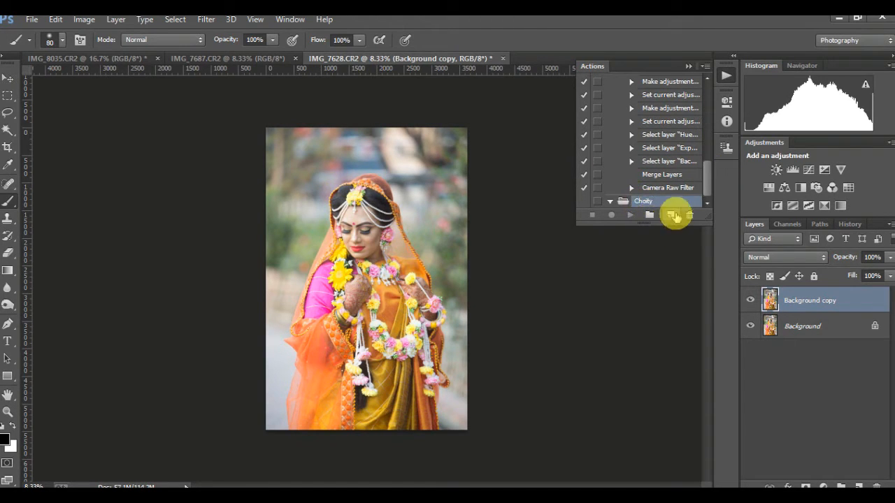
# Step: Create a new action in the Choity set, start recording it, and collapse the Actions panel
pyautogui.click(671, 216)
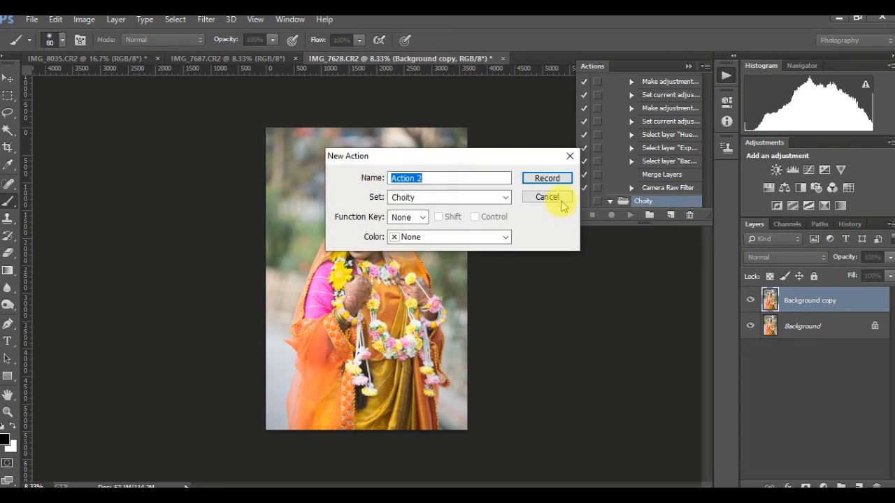
pyautogui.click(536, 179)
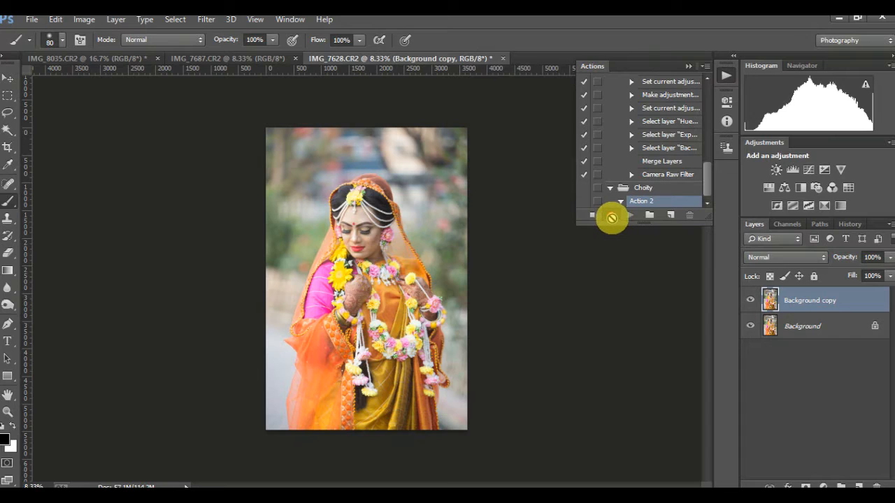
pyautogui.click(689, 66)
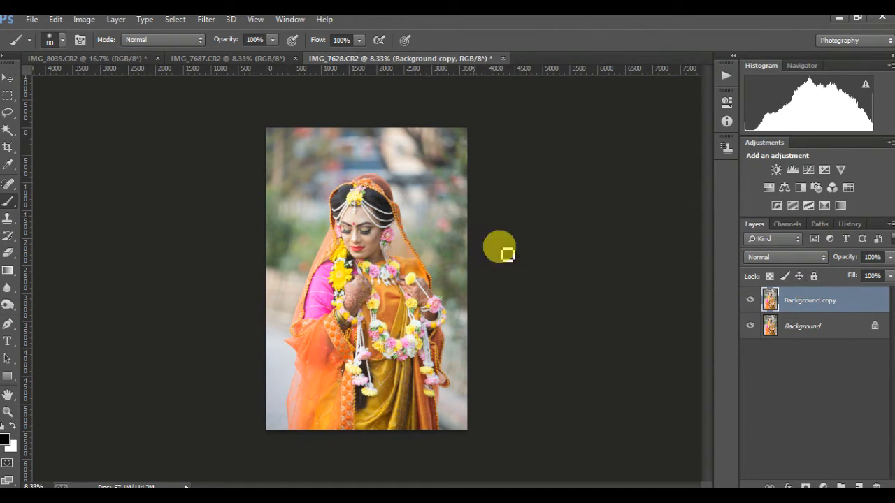
# Step: Open the Camera Raw Filter and set Contrast +21, Highlights -10, Shadows -5, Whites +4, Blacks -10 and Clarity +25
pyautogui.click(207, 20)
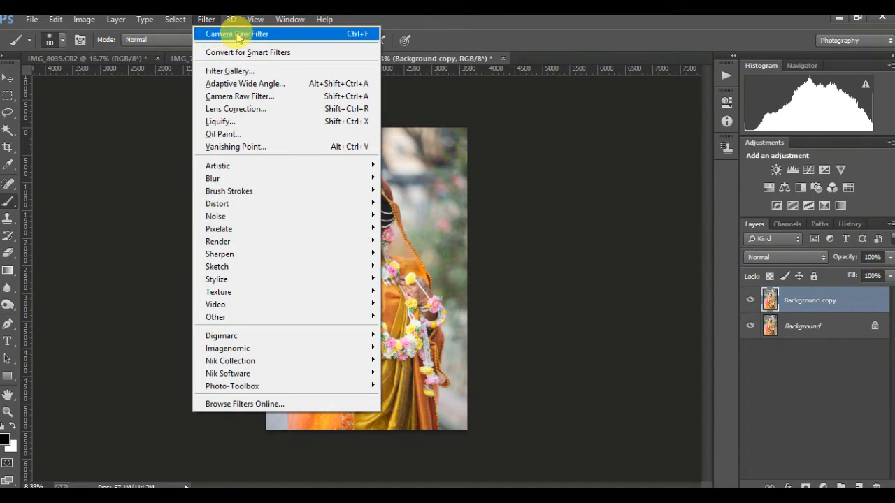
pyautogui.click(260, 96)
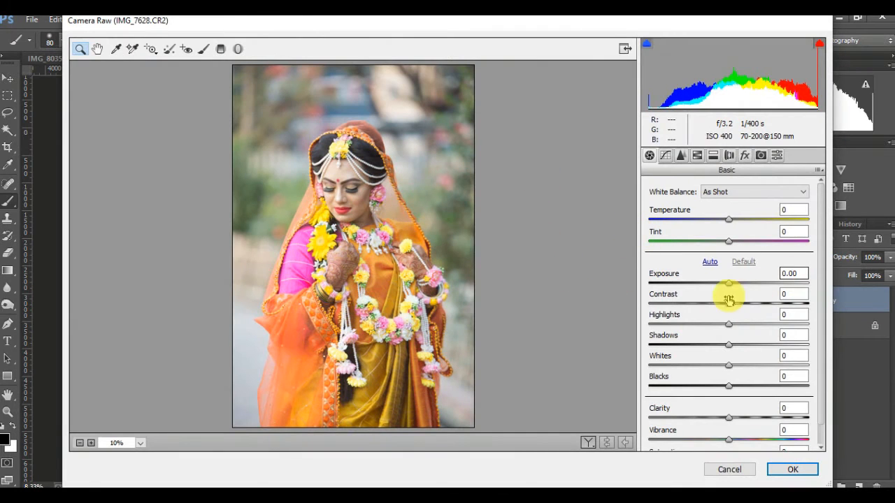
pyautogui.moveTo(729, 304); pyautogui.dragTo(720, 385)
pyautogui.moveTo(729, 418); pyautogui.dragTo(748, 418)
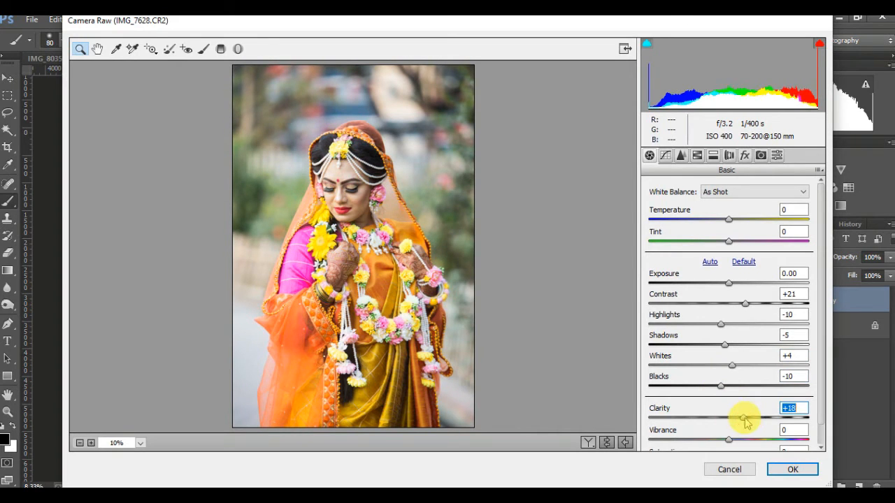
# Step: In the Tone Curve panel, nudge the Darks and Highlights sliders slightly
pyautogui.click(665, 156)
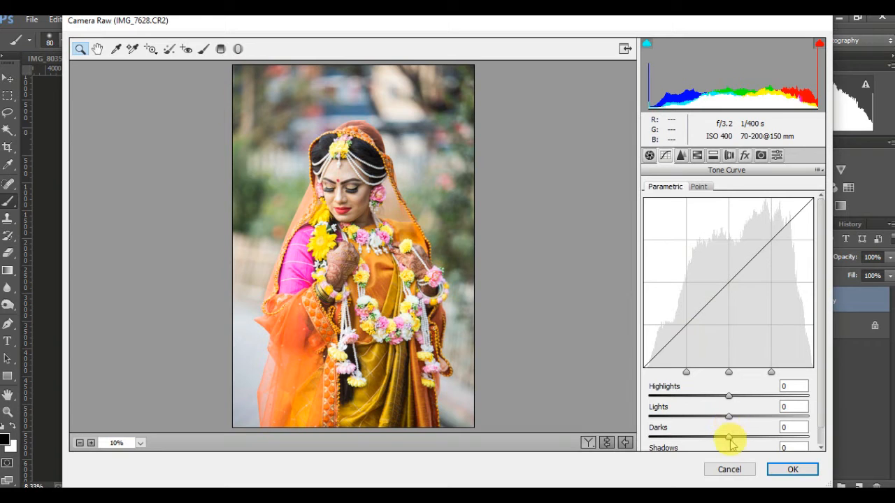
pyautogui.moveTo(729, 439); pyautogui.dragTo(729, 436)
pyautogui.moveTo(728, 396); pyautogui.dragTo(722, 395)
# Step: Set the sharpening Amount to 16 in the Detail panel
pyautogui.click(681, 155)
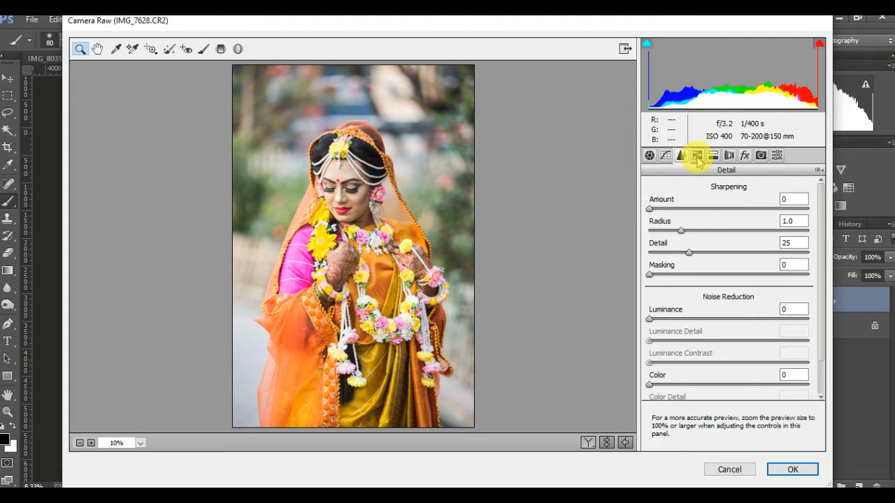
pyautogui.moveTo(649, 207); pyautogui.dragTo(671, 208)
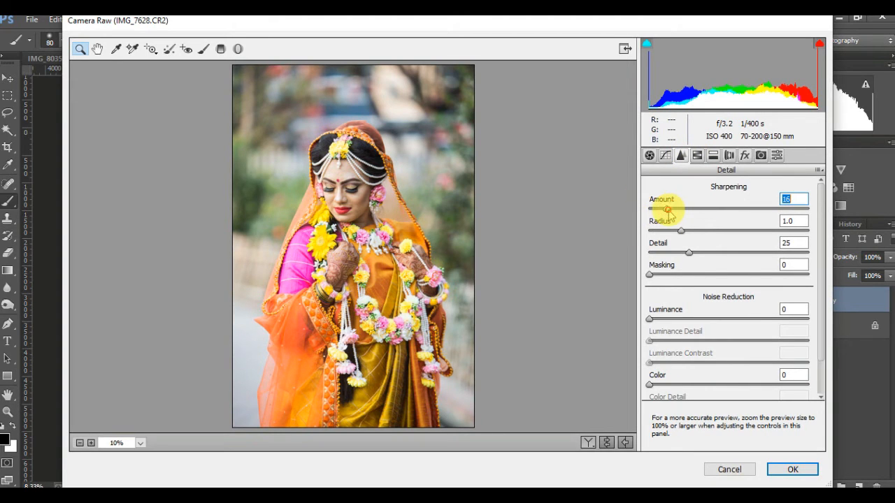
# Step: In the HSL Hue tab, set Yellows to +5 and Greens to +6
pyautogui.click(697, 156)
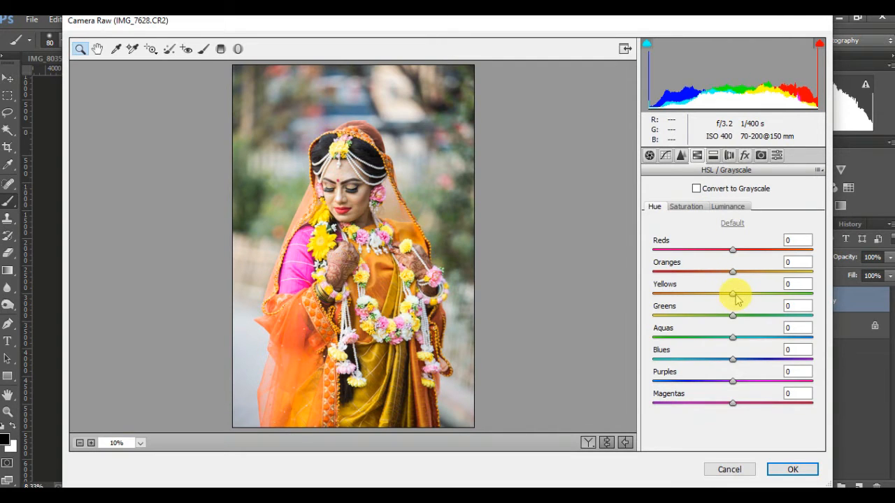
pyautogui.moveTo(734, 294); pyautogui.dragTo(731, 326)
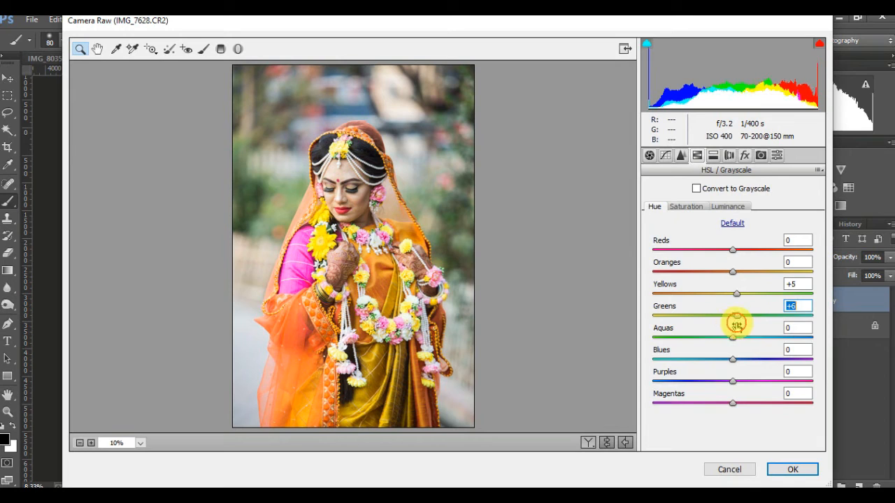
# Step: In the HSL Luminance tab, set Reds to +2, Oranges to +4 and Yellows to -3
pyautogui.click(687, 206)
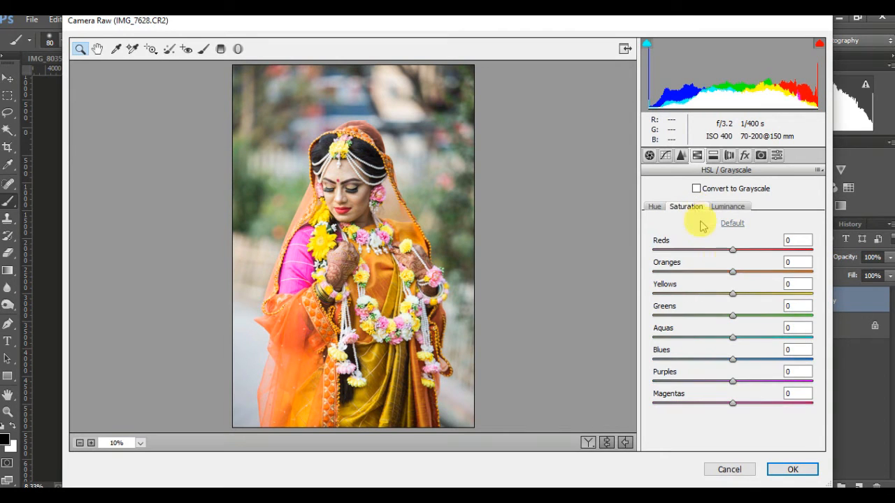
pyautogui.click(733, 272)
pyautogui.click(728, 206)
pyautogui.click(736, 272)
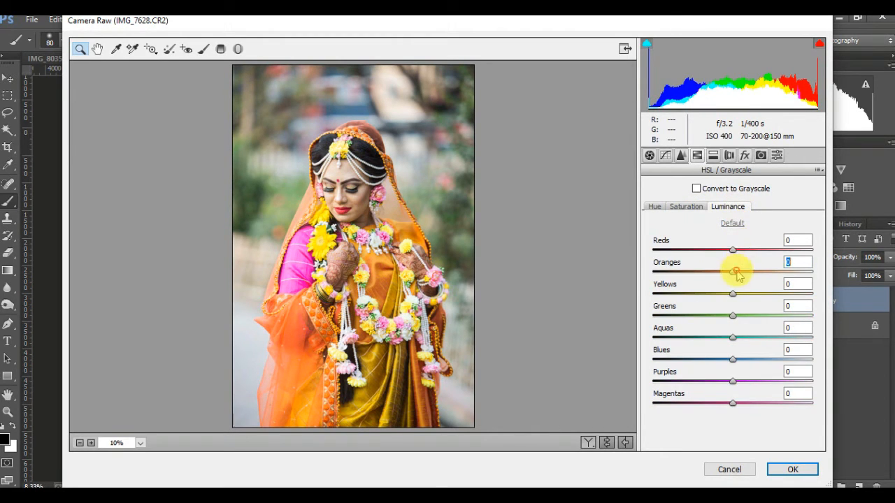
pyautogui.click(736, 272)
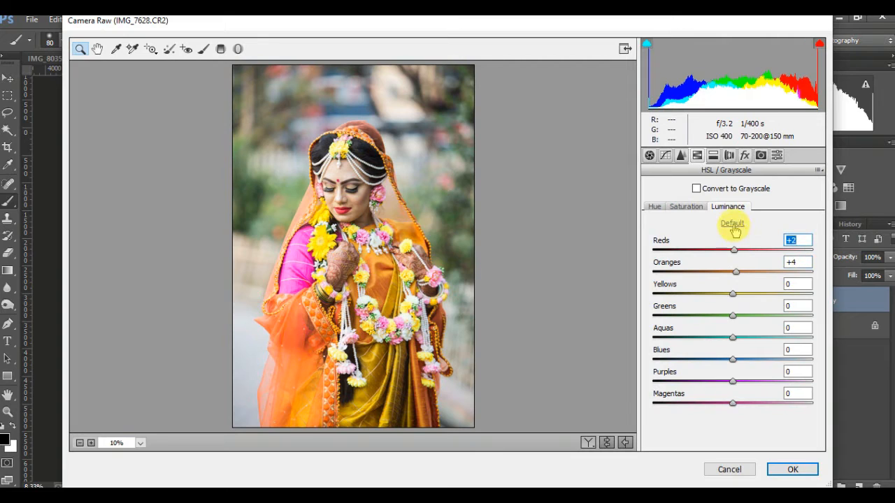
pyautogui.moveTo(733, 292); pyautogui.dragTo(730, 293)
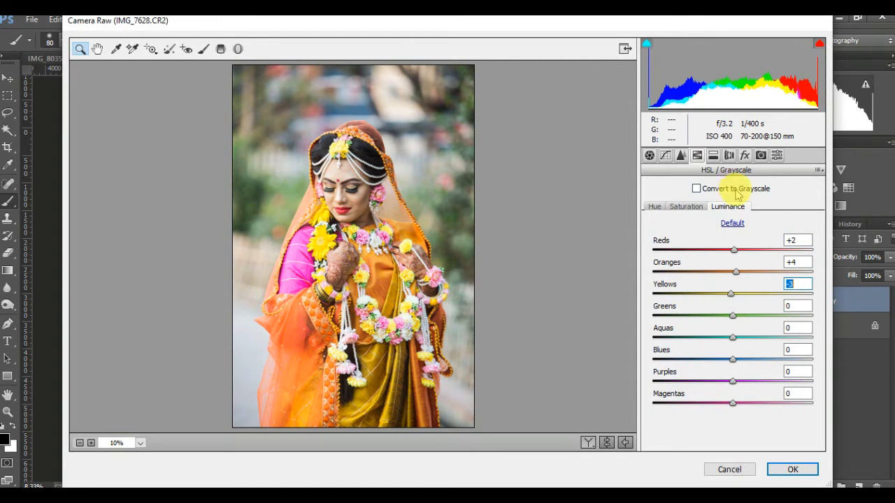
# Step: In Split Toning, set highlights Hue 237 and Saturation 6, and shadows Hue 5 with a small saturation
pyautogui.click(728, 155)
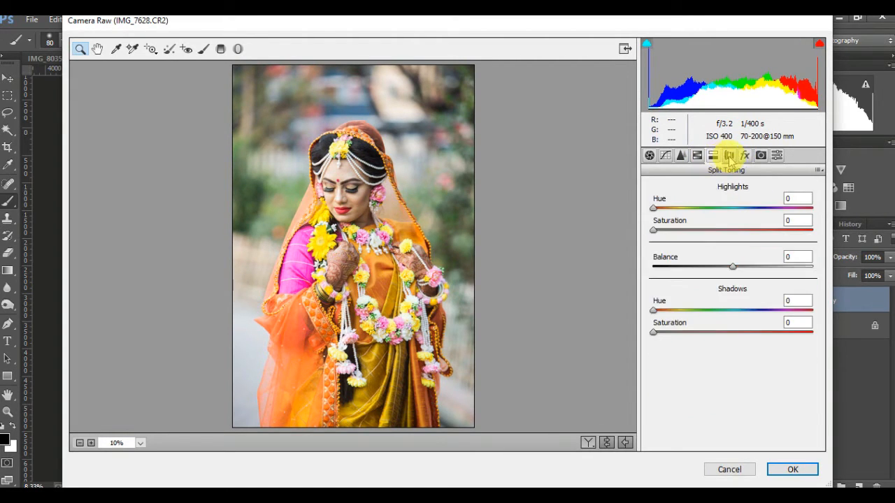
pyautogui.moveTo(654, 209); pyautogui.dragTo(746, 213)
pyautogui.moveTo(654, 230)
pyautogui.mouseDown()
pyautogui.moveTo(673, 230)
pyautogui.moveTo(661, 231)
pyautogui.mouseUp()
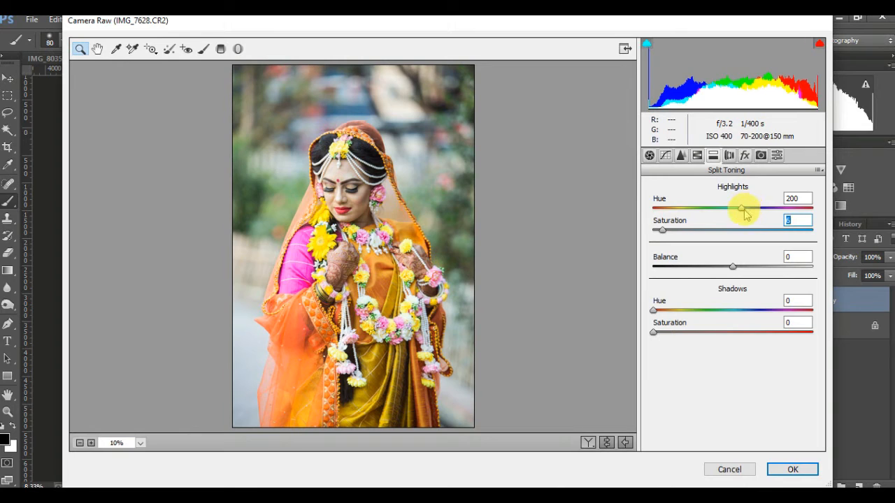
pyautogui.moveTo(745, 215); pyautogui.dragTo(759, 214)
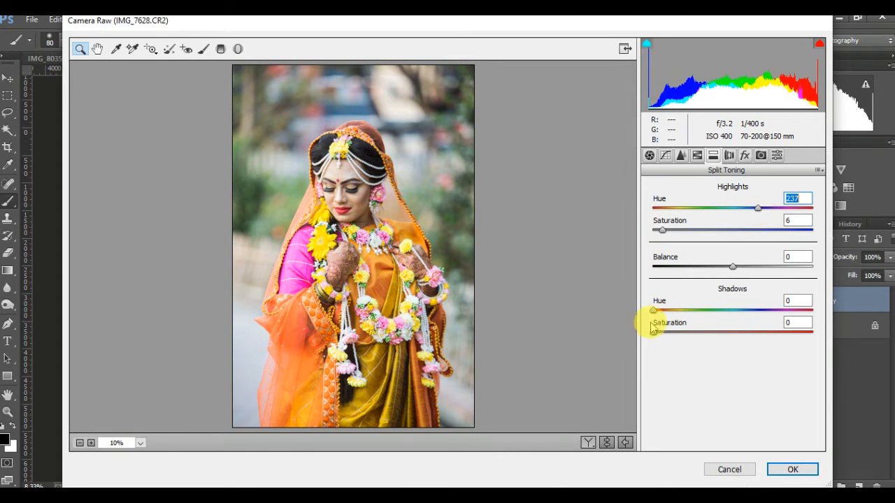
pyautogui.moveTo(654, 310); pyautogui.dragTo(664, 334)
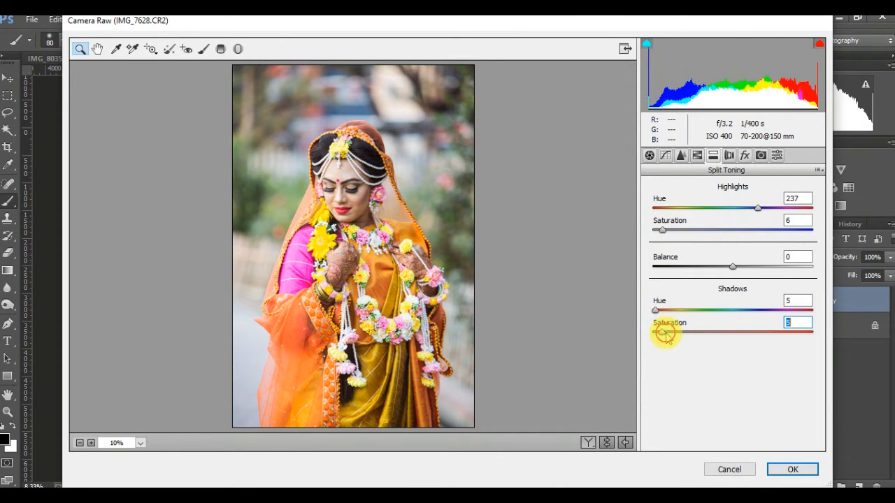
# Step: In Camera Calibration, set Red, Green and Blue primary saturation to +5, +6 and +6, then apply the filter
pyautogui.click(743, 155)
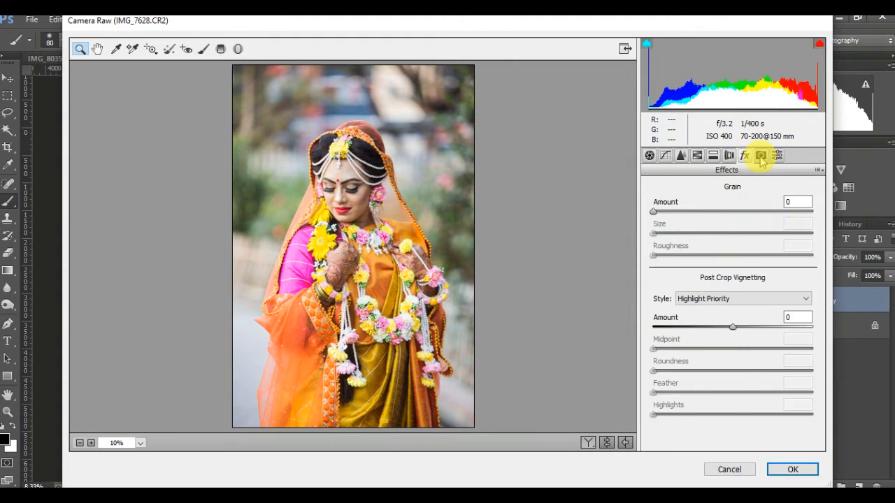
pyautogui.click(761, 156)
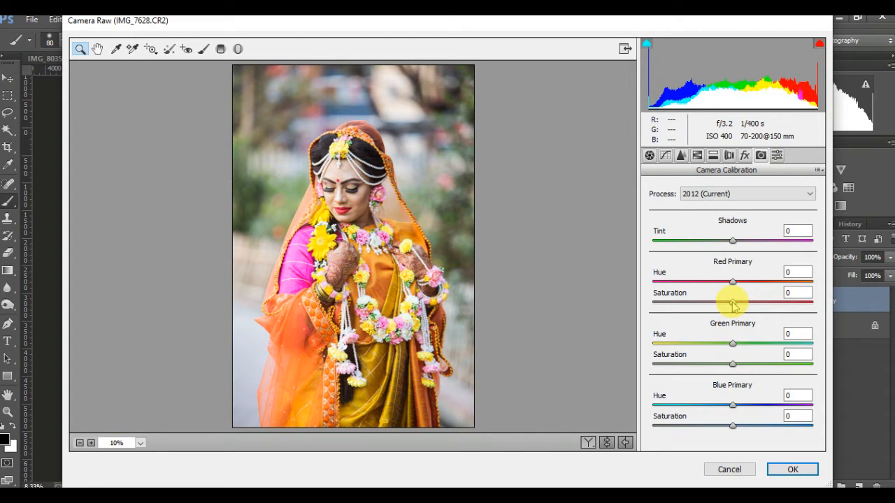
pyautogui.moveTo(732, 304); pyautogui.dragTo(735, 363)
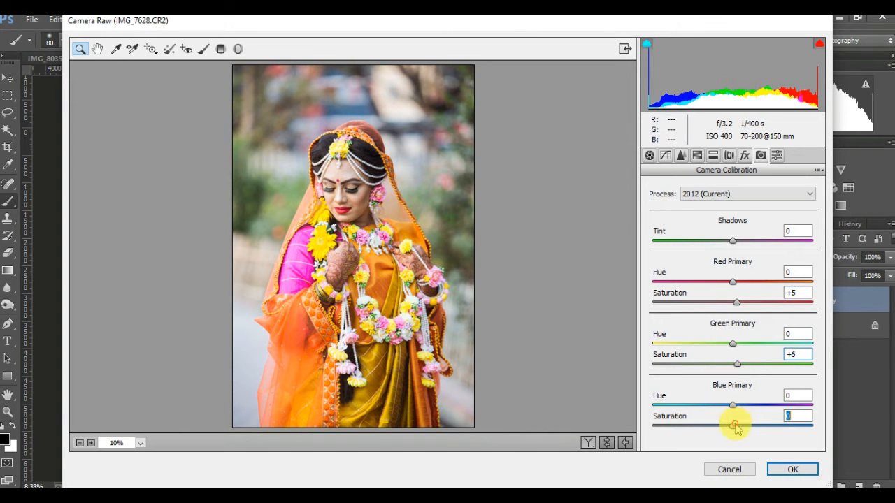
pyautogui.moveTo(735, 426)
pyautogui.mouseDown()
pyautogui.moveTo(752, 429)
pyautogui.moveTo(739, 429)
pyautogui.mouseUp()
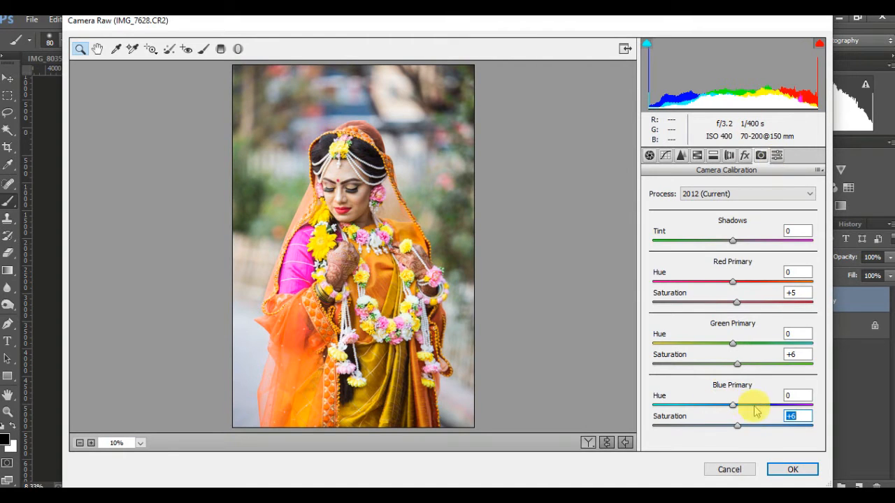
pyautogui.click(606, 443)
pyautogui.click(790, 469)
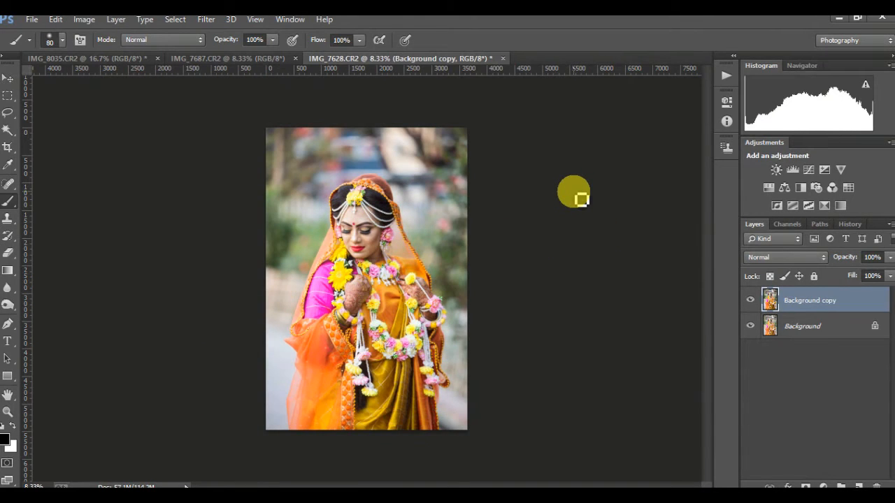
# Step: Add an Exposure adjustment layer and set its Offset to -0.0067
pyautogui.click(824, 170)
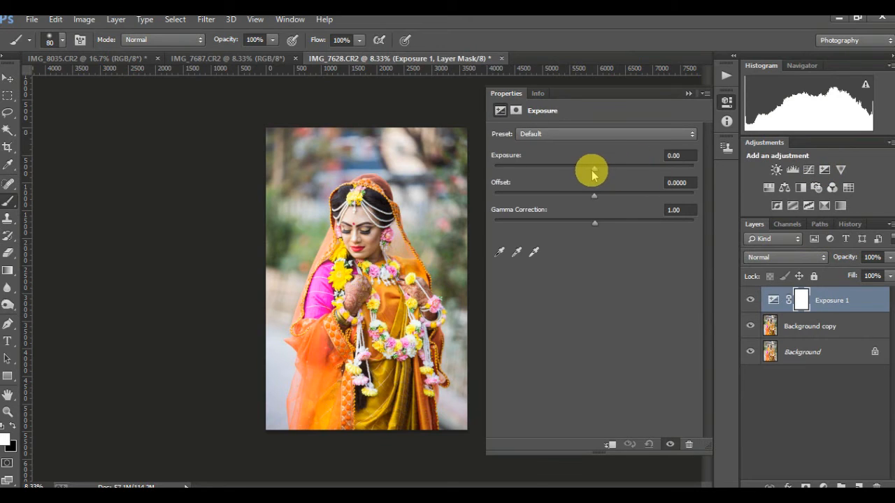
pyautogui.moveTo(591, 174); pyautogui.dragTo(592, 201)
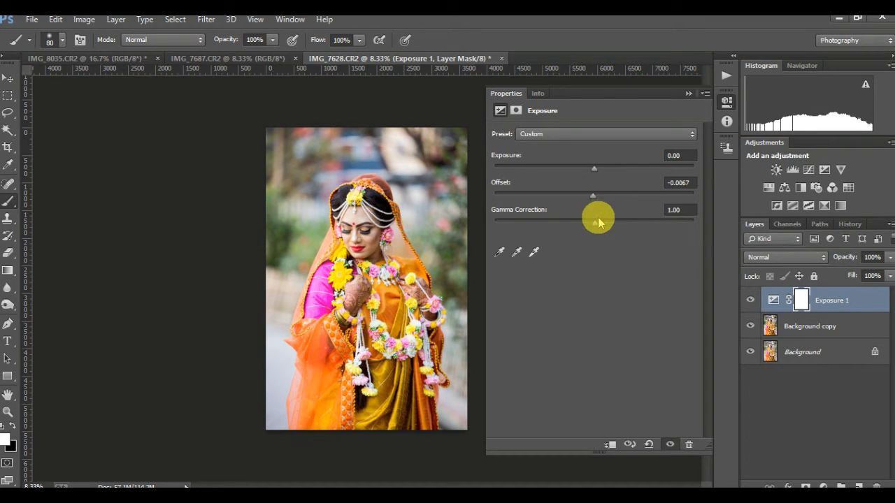
# Step: Set the Exposure layer's Gamma Correction to 0.96 and close the adjustment properties
pyautogui.moveTo(591, 223); pyautogui.dragTo(599, 223)
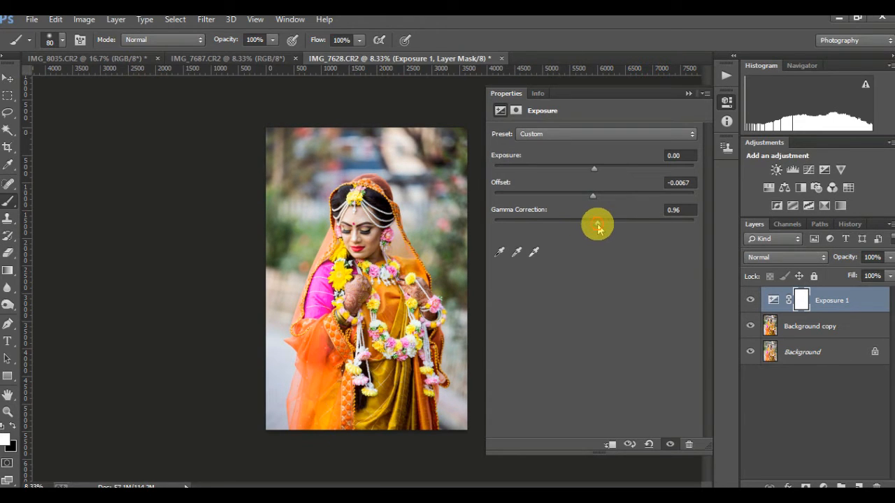
pyautogui.click(688, 93)
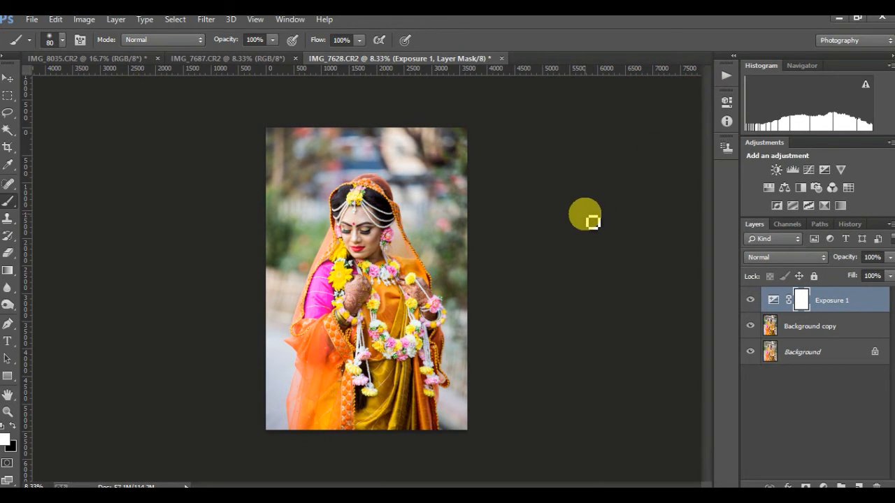
pyautogui.hotkey('ctrl', '+')
pyautogui.hotkey('ctrl', '-')
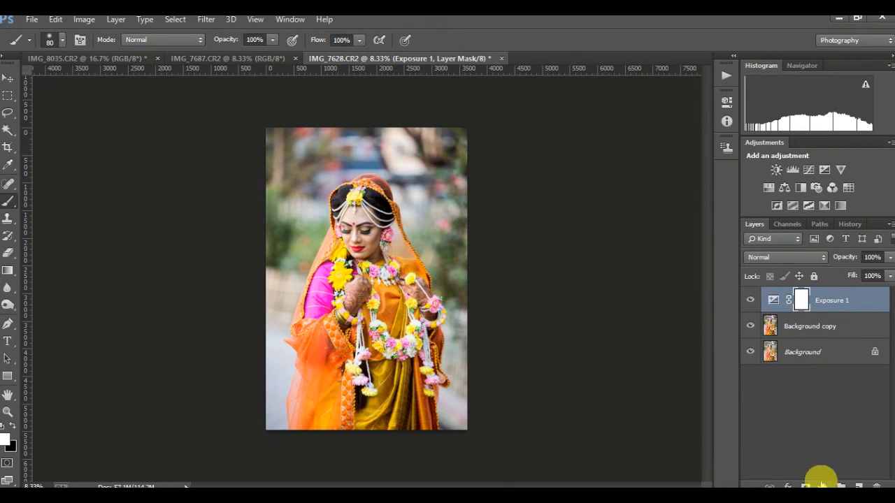
# Step: Add a Hue/Saturation adjustment layer with the master Saturation set to +5
pyautogui.click(768, 188)
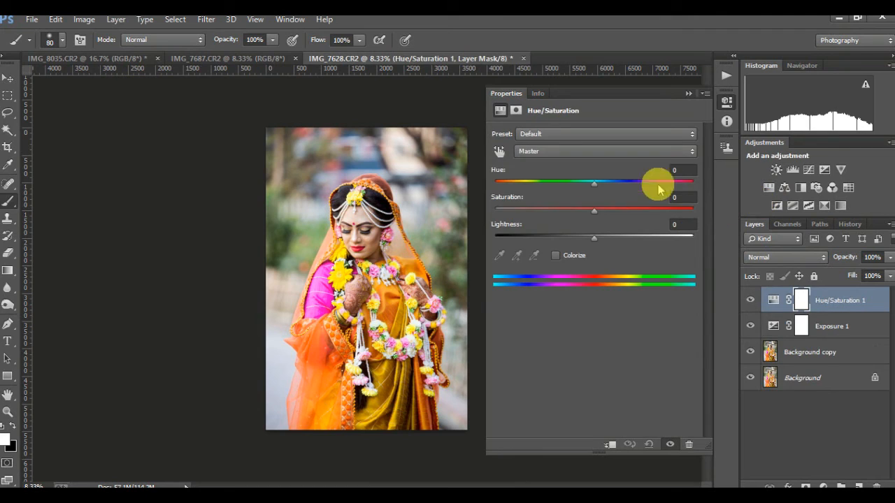
pyautogui.moveTo(599, 217); pyautogui.dragTo(604, 218)
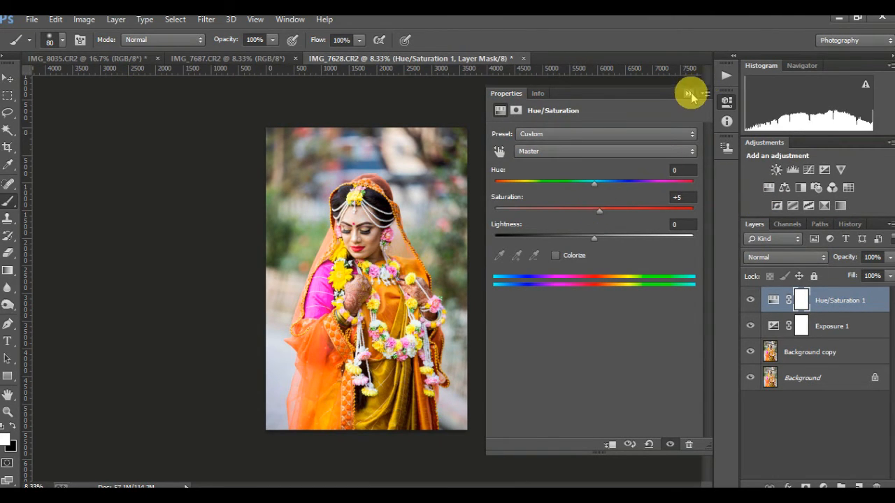
pyautogui.click(688, 93)
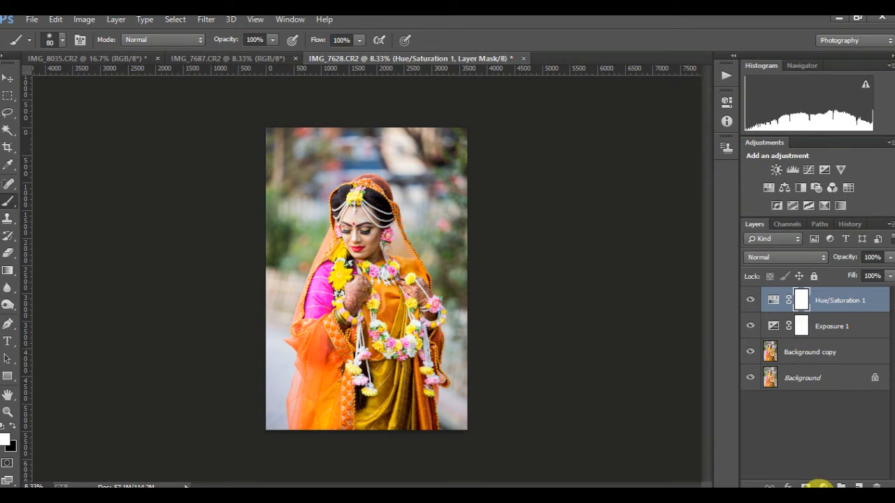
# Step: Add a Selective Color adjustment layer and set Yellows to Cyan -4, Magenta +1, Yellow -5, Black -1
pyautogui.click(823, 487)
pyautogui.click(818, 475)
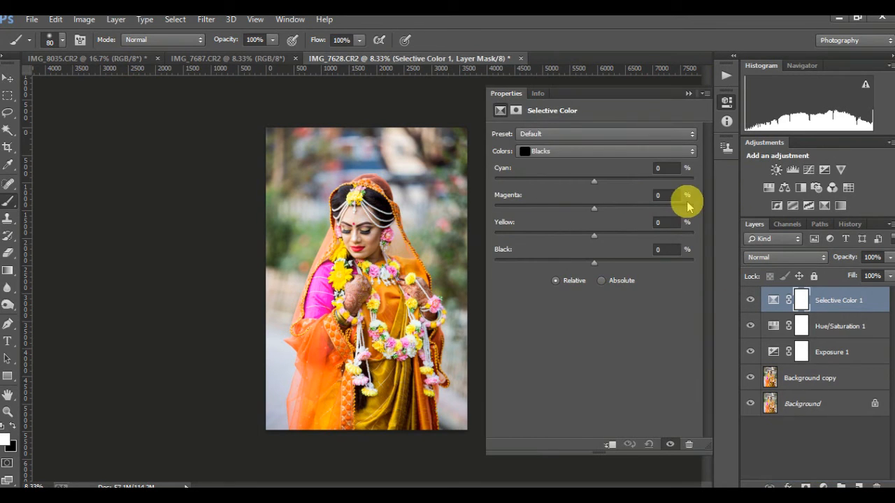
pyautogui.click(563, 151)
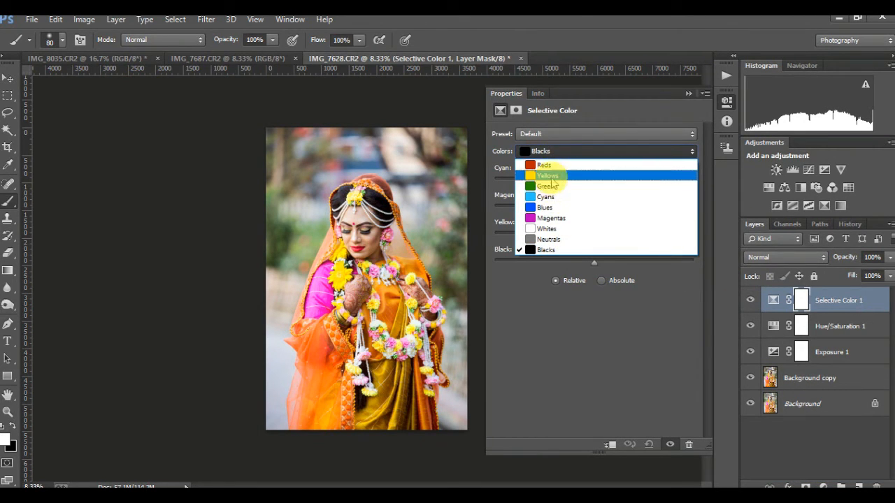
pyautogui.click(549, 176)
pyautogui.moveTo(594, 184); pyautogui.dragTo(594, 265)
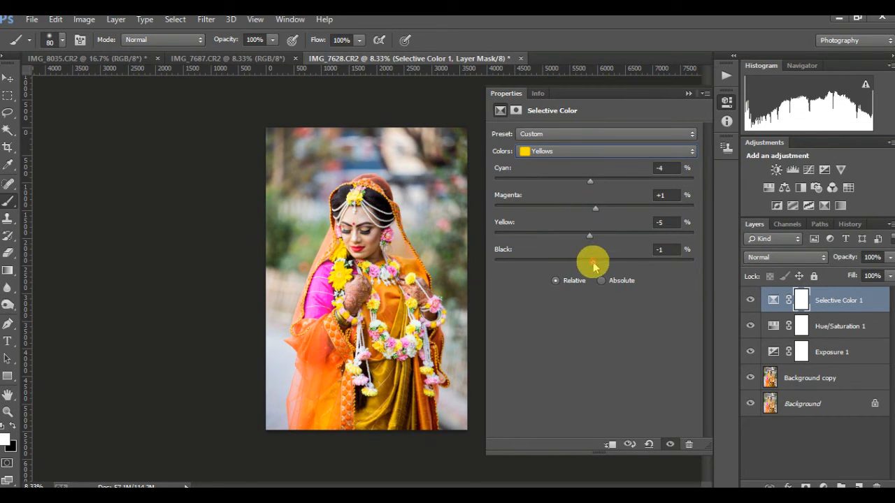
# Step: In Selective Color, set Greens to Cyan -3, Magenta -1 and Yellow -1
pyautogui.click(575, 151)
pyautogui.click(572, 185)
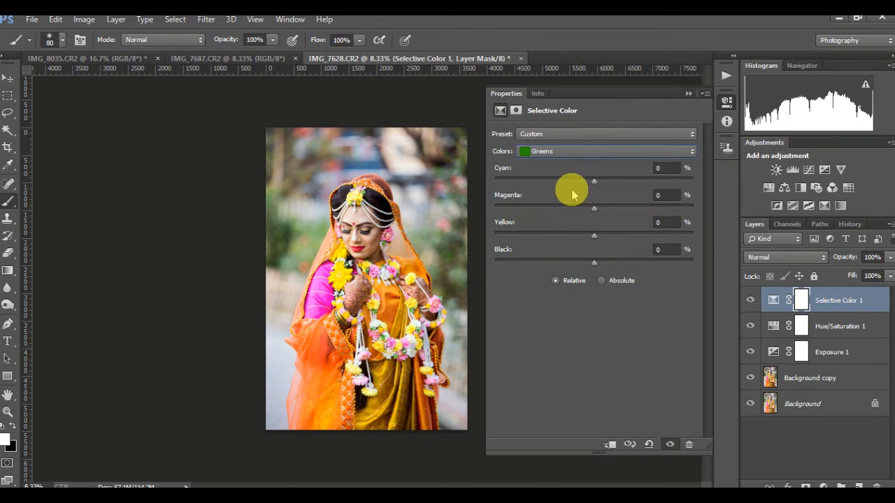
pyautogui.moveTo(592, 187); pyautogui.dragTo(598, 245)
pyautogui.click(594, 210)
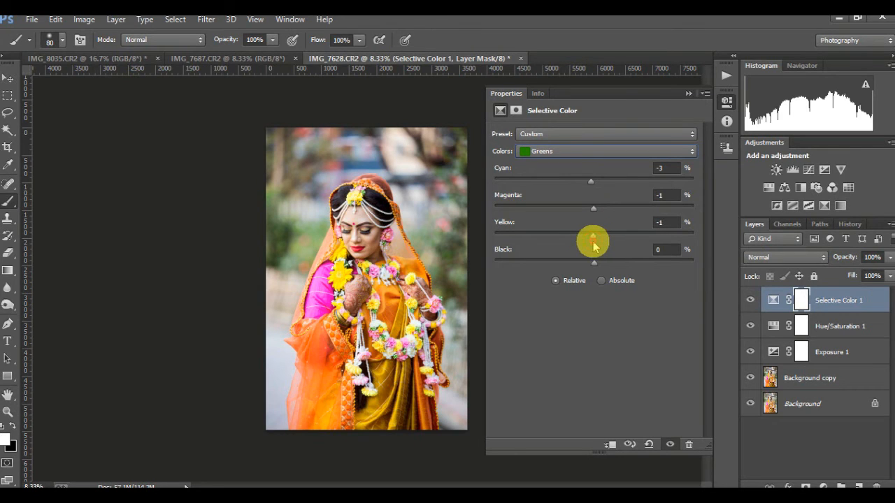
# Step: In Selective Color, set Blacks to Cyan +4, Magenta +12, Yellow -4 and Black -2, then close the properties
pyautogui.click(577, 151)
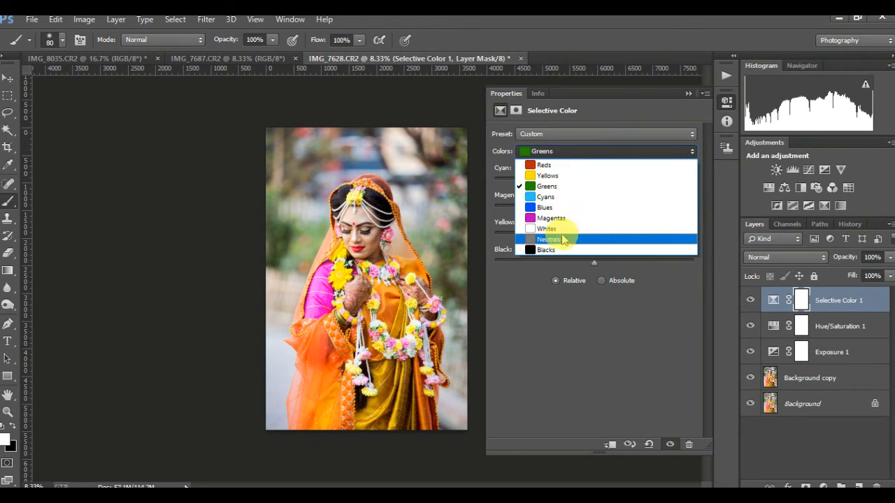
pyautogui.click(559, 249)
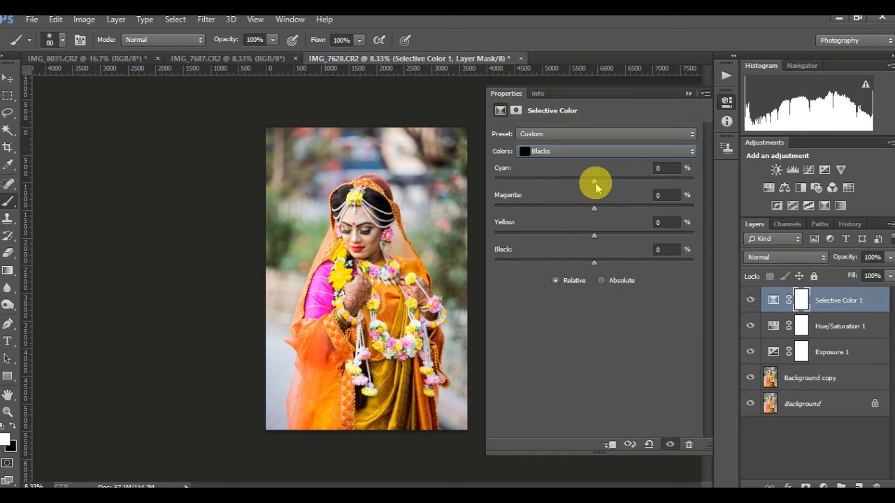
pyautogui.moveTo(595, 184); pyautogui.dragTo(598, 245)
pyautogui.moveTo(584, 239); pyautogui.dragTo(592, 265)
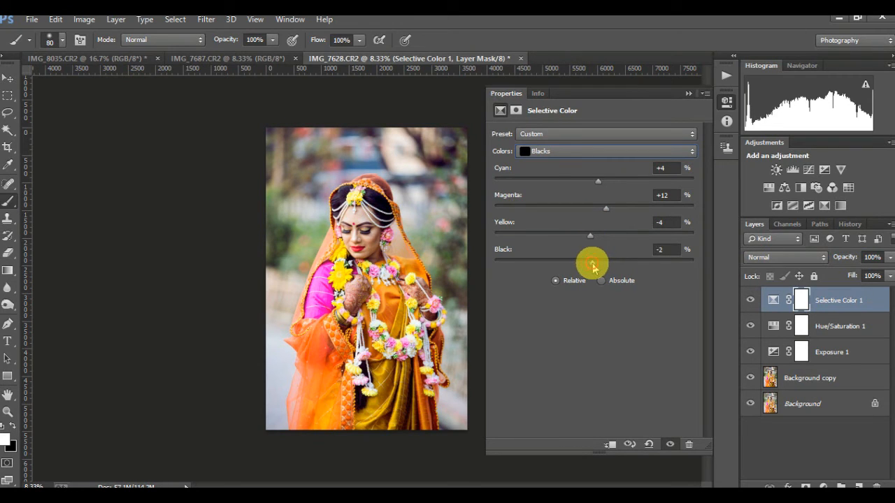
pyautogui.click(688, 93)
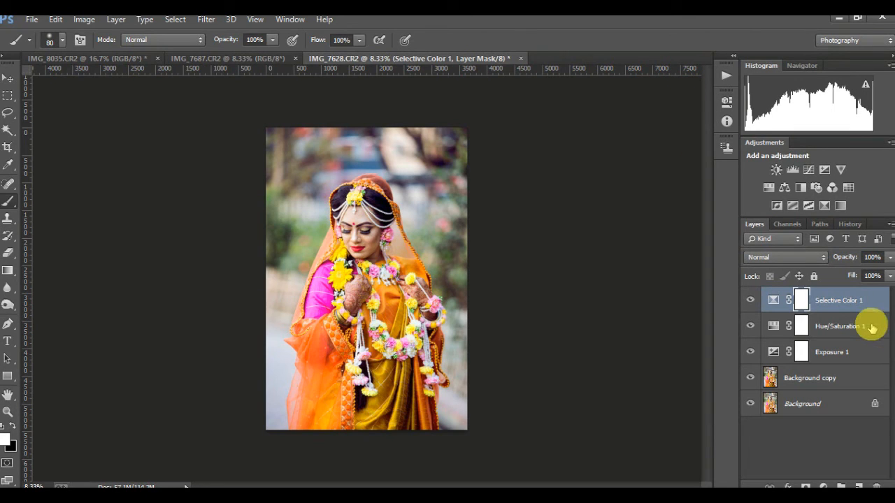
# Step: Select the layers from Hue/Saturation 1 down to Background
pyautogui.keyDown('shift'); pyautogui.click(842, 326); pyautogui.keyUp('shift')
pyautogui.keyDown('shift'); pyautogui.click(819, 351); pyautogui.keyUp('shift')
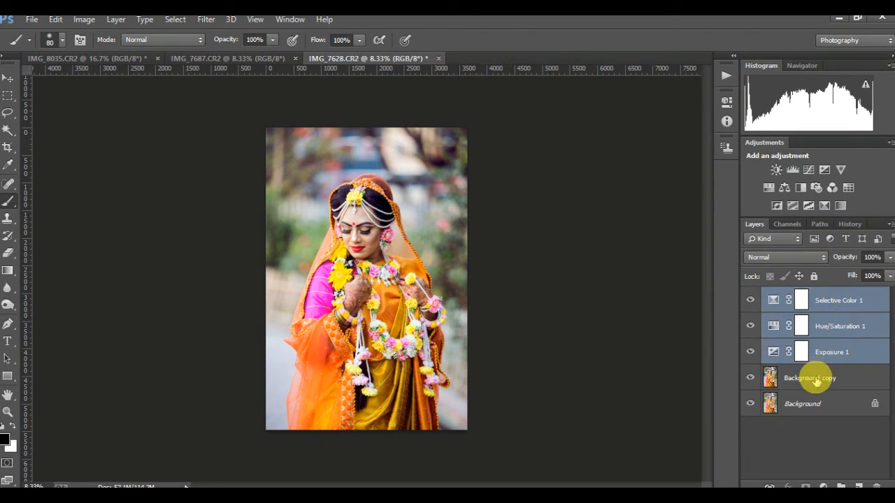
pyautogui.keyDown('shift'); pyautogui.click(816, 378); pyautogui.keyUp('shift')
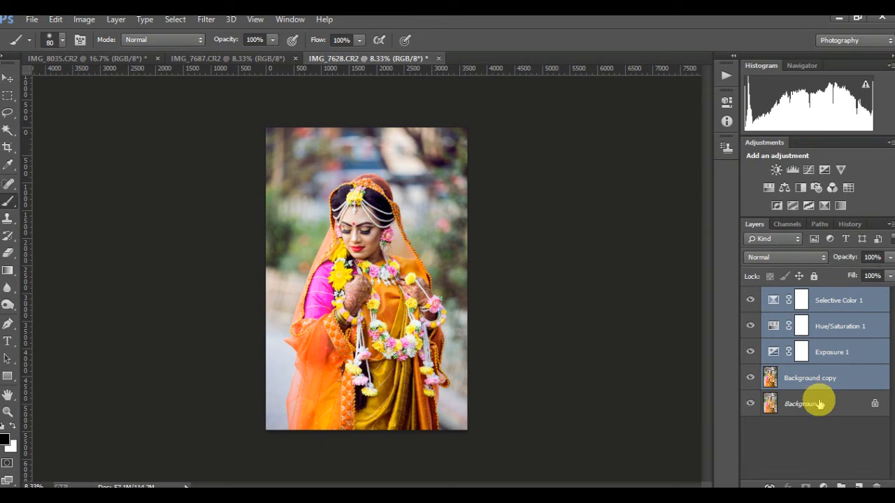
pyautogui.keyDown('shift'); pyautogui.click(818, 403); pyautogui.keyUp('shift')
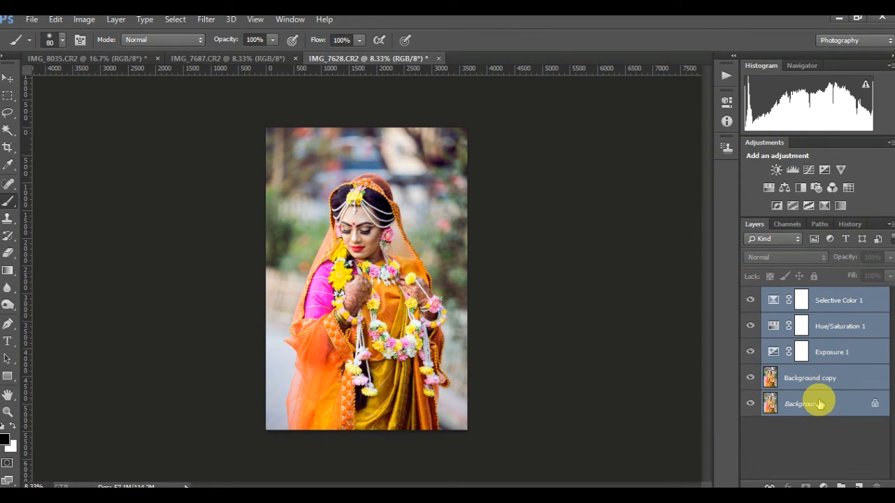
pyautogui.click(830, 438)
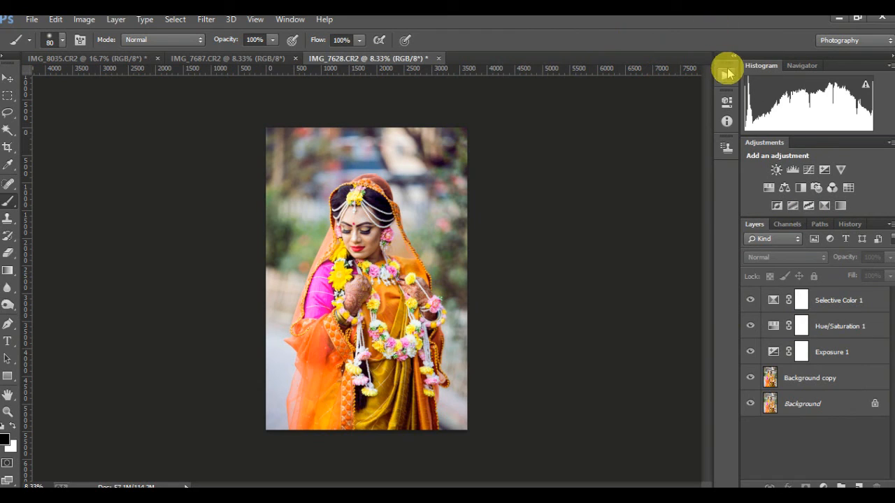
# Step: Stop recording the action and collapse Action 2 in the Choity set
pyautogui.click(726, 73)
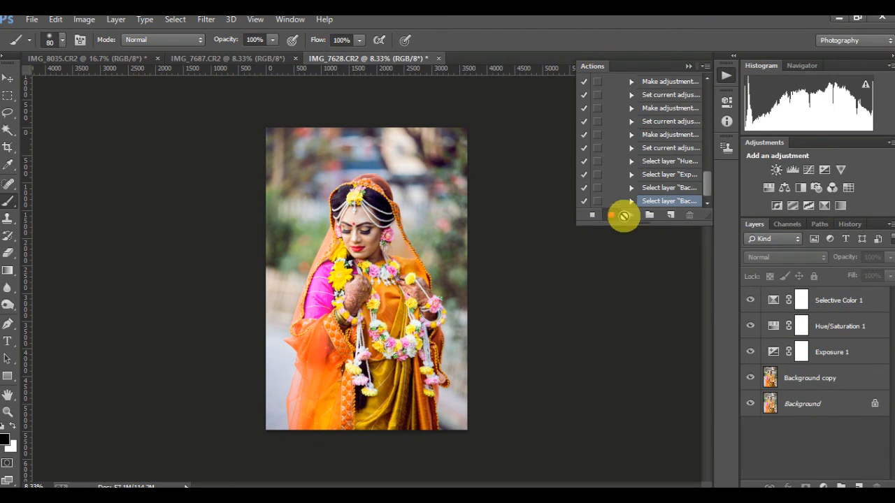
pyautogui.click(592, 216)
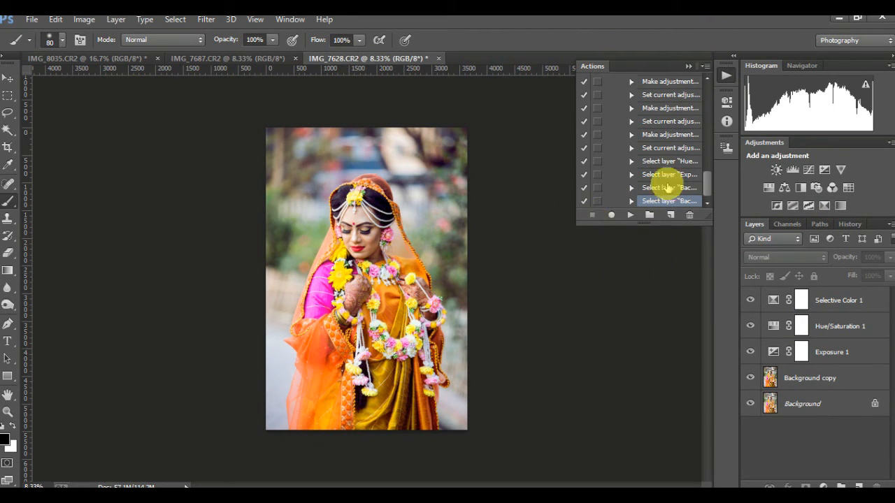
pyautogui.scroll(5, 675, 147)
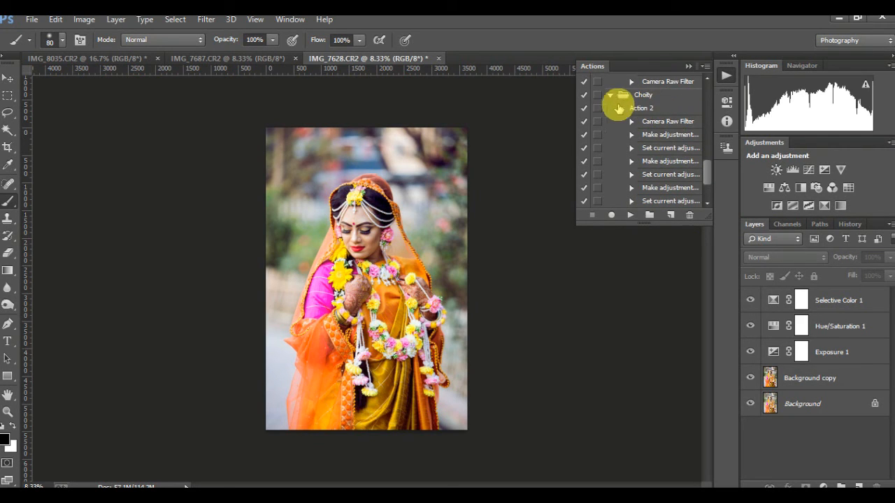
pyautogui.click(620, 108)
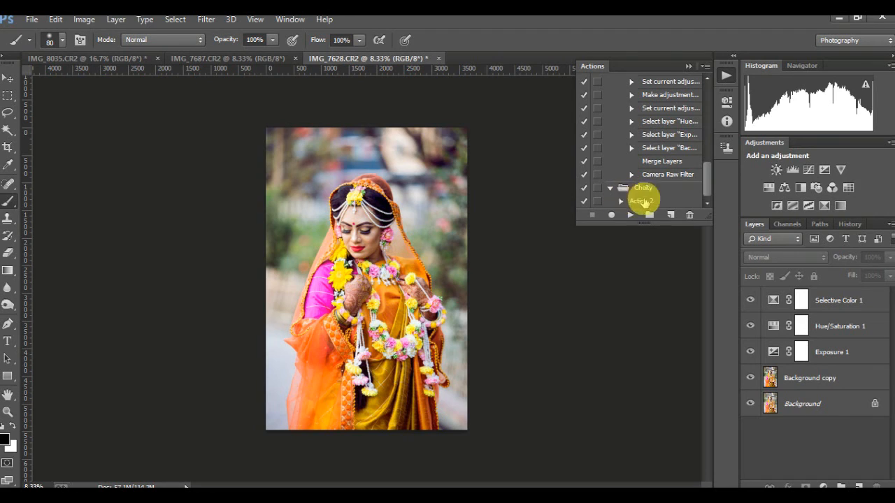
pyautogui.click(691, 65)
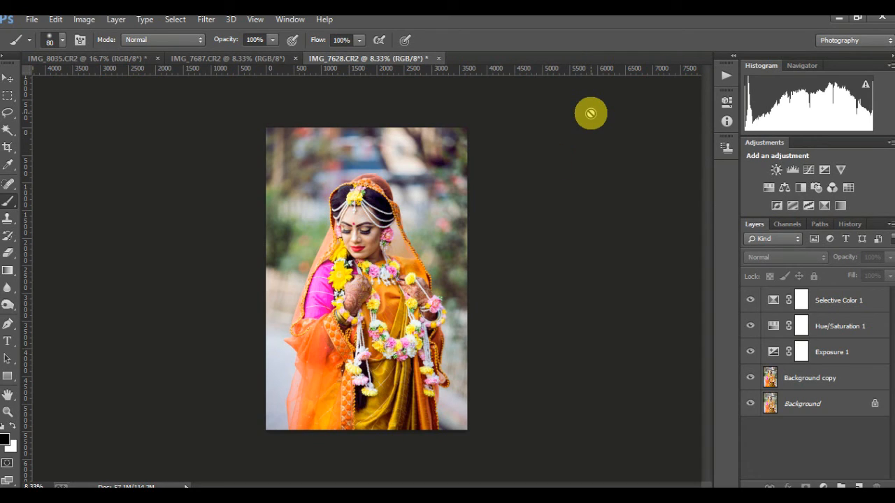
# Step: Switch to IMG_7687.CR2 and play Action 2 on it, continuing past the missing-layer message
pyautogui.click(225, 58)
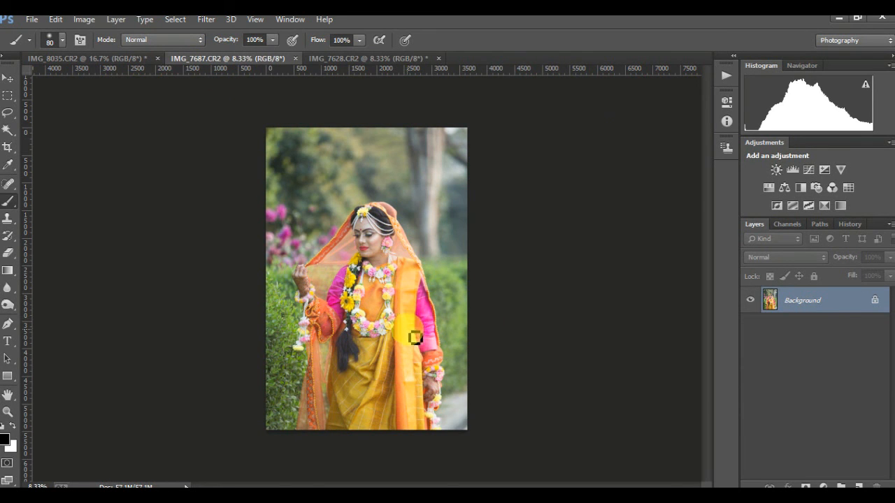
pyautogui.click(726, 74)
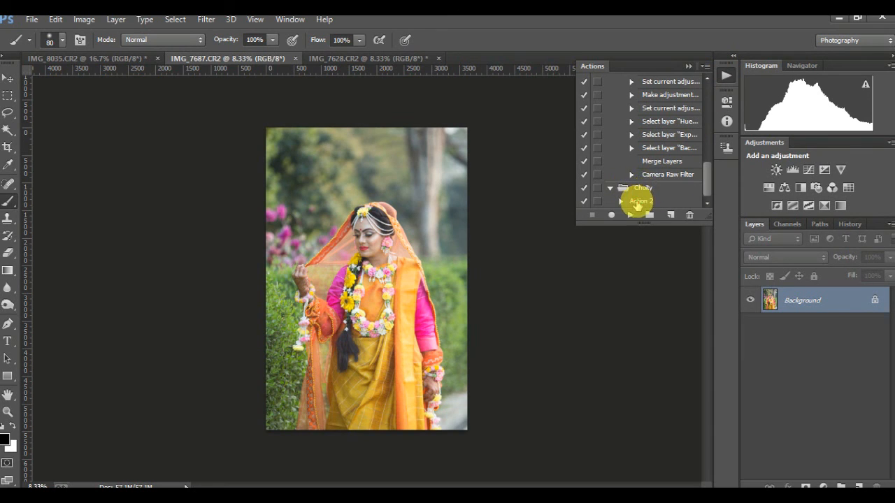
pyautogui.click(636, 200)
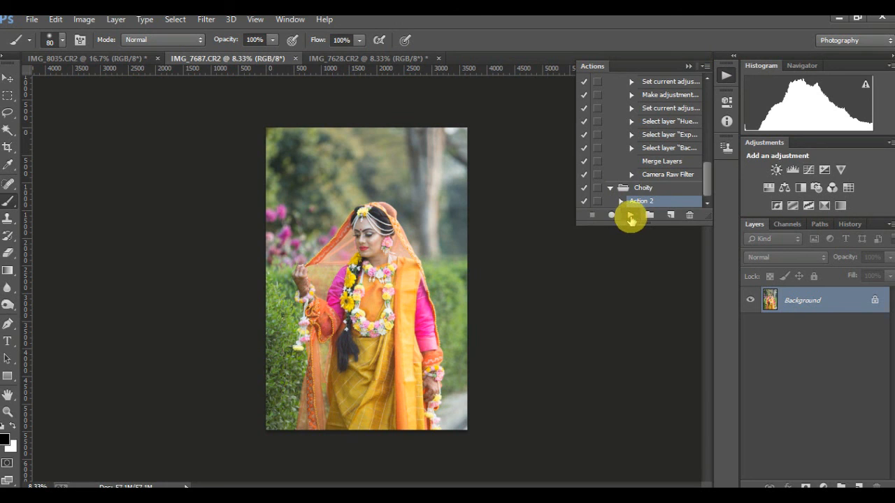
pyautogui.click(630, 216)
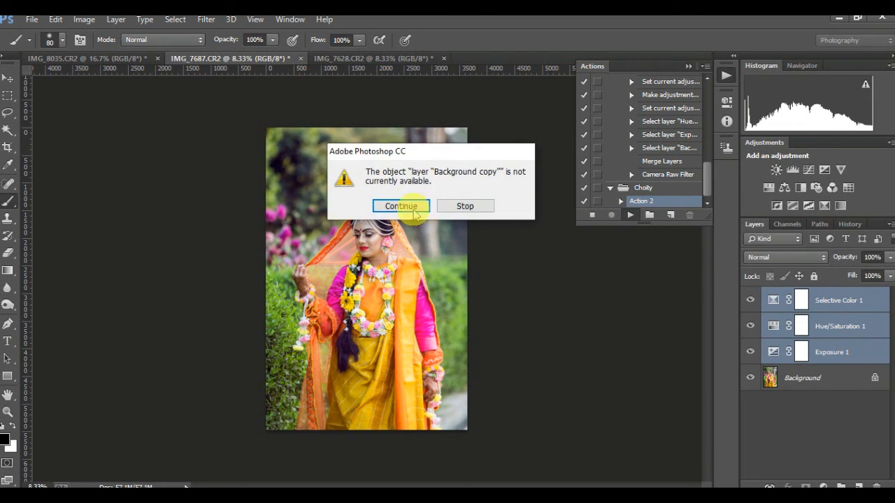
pyautogui.click(401, 206)
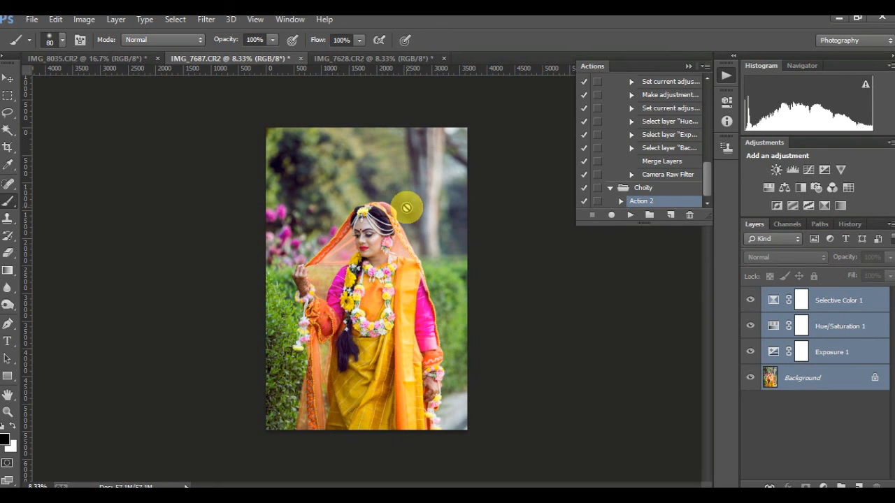
pyautogui.click(687, 67)
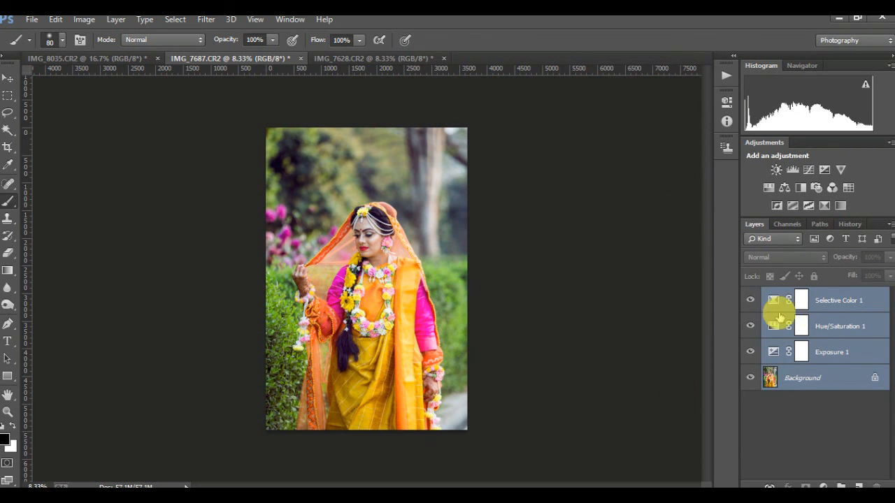